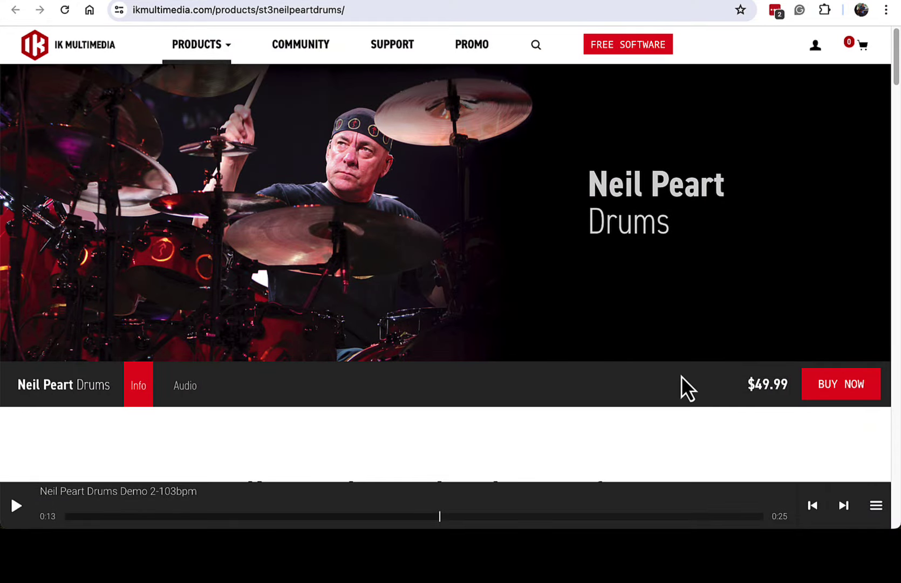
- Scroll the Neil Peart Drums product page down to its description of included sounds and grooves
scroll(682, 375, down, 5)
scroll(682, 388, down, 1)
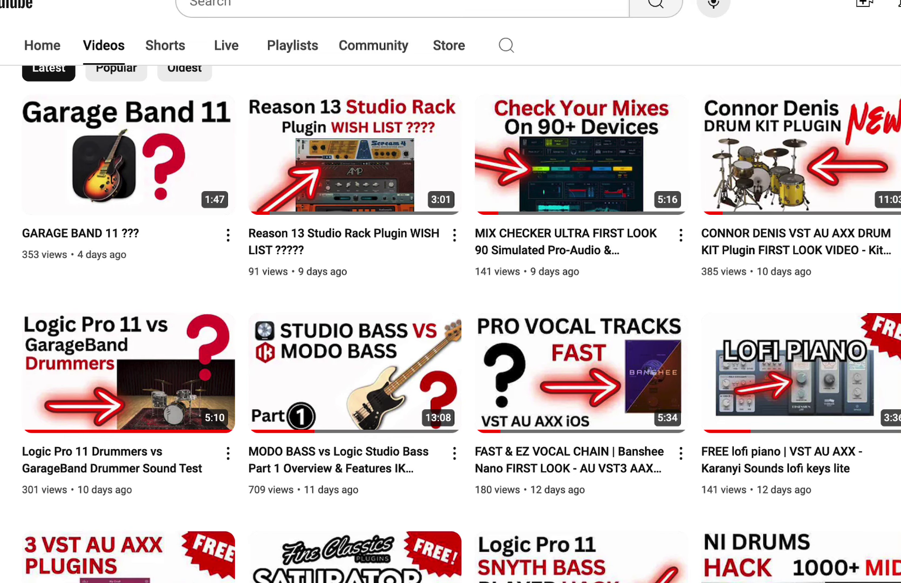
- Scroll through the YouTube channel's list of recent videos
scroll(461, 324, down, 1)
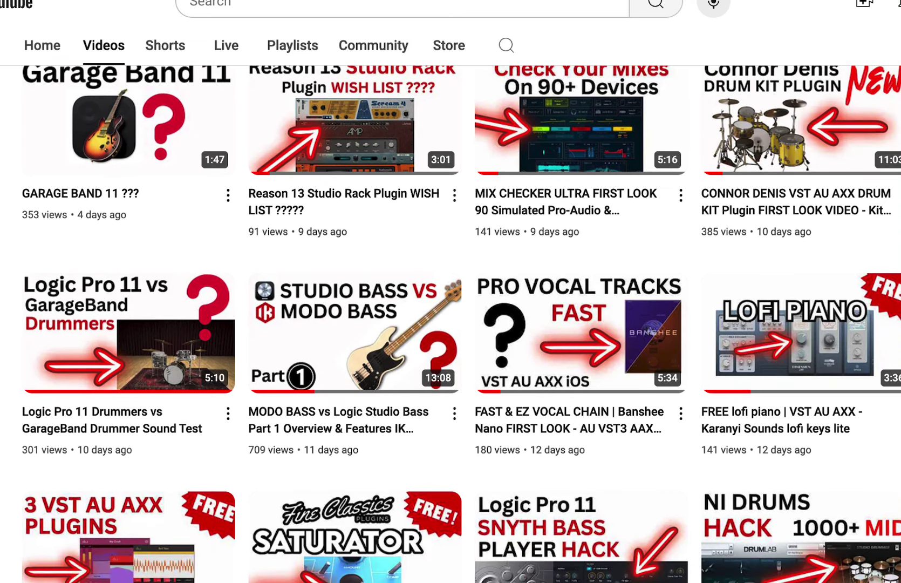
scroll(462, 324, down, 4)
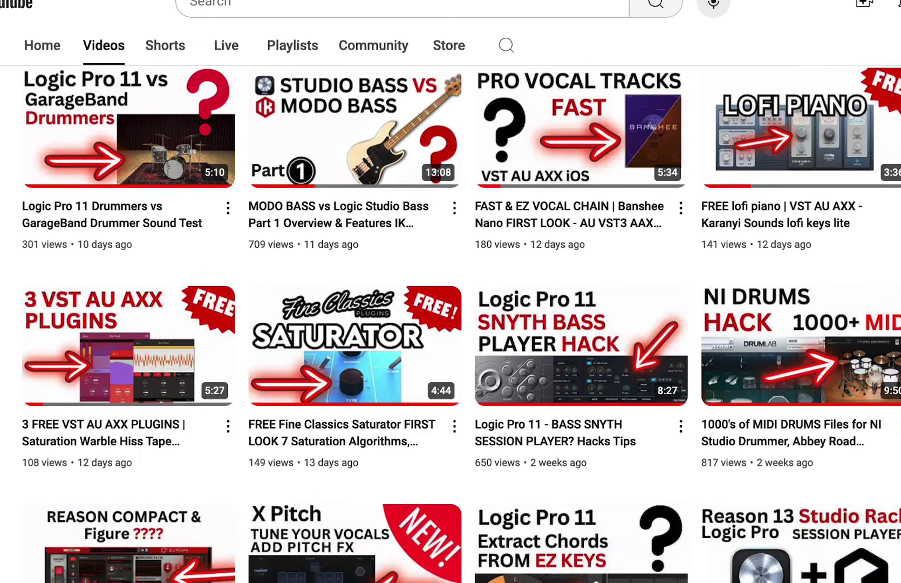
scroll(461, 323, down, 2)
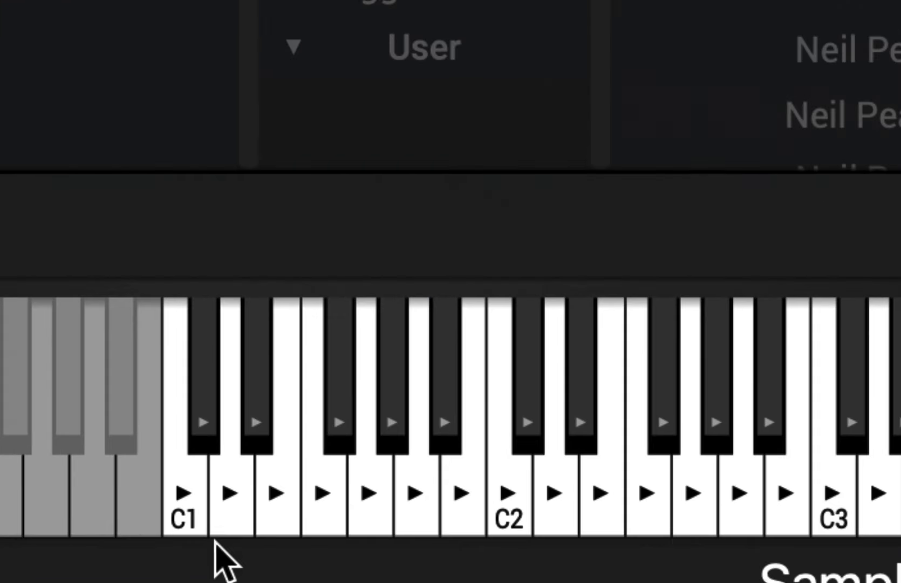
- Audition sections of the Ghost Grooves 122bpm loop by playing notes D1 and G1
click(225, 511)
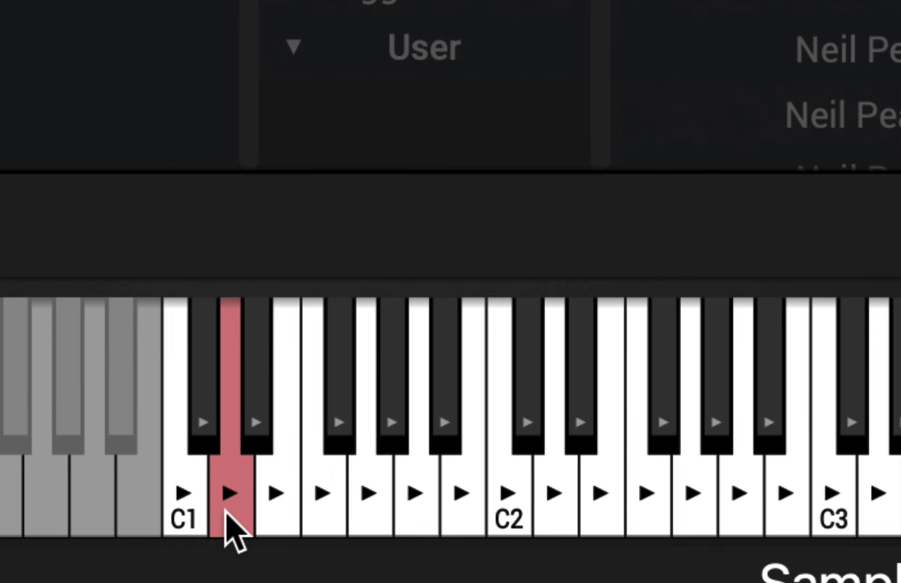
click(370, 504)
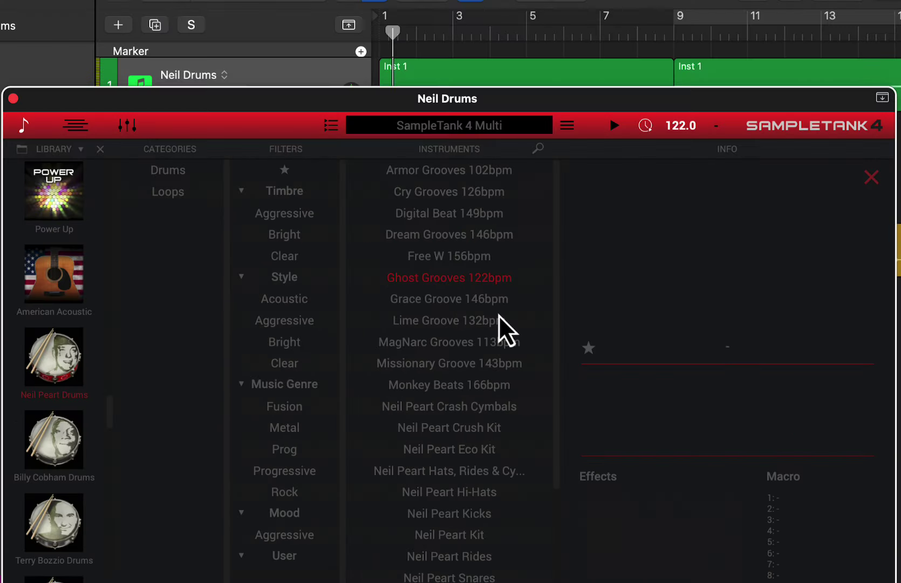
- Set a cycle range over bars 1–9 and open the first Neil Drums region for editing
drag(428, 98, 525, 325)
drag(391, 28, 665, 75)
double_click(498, 93)
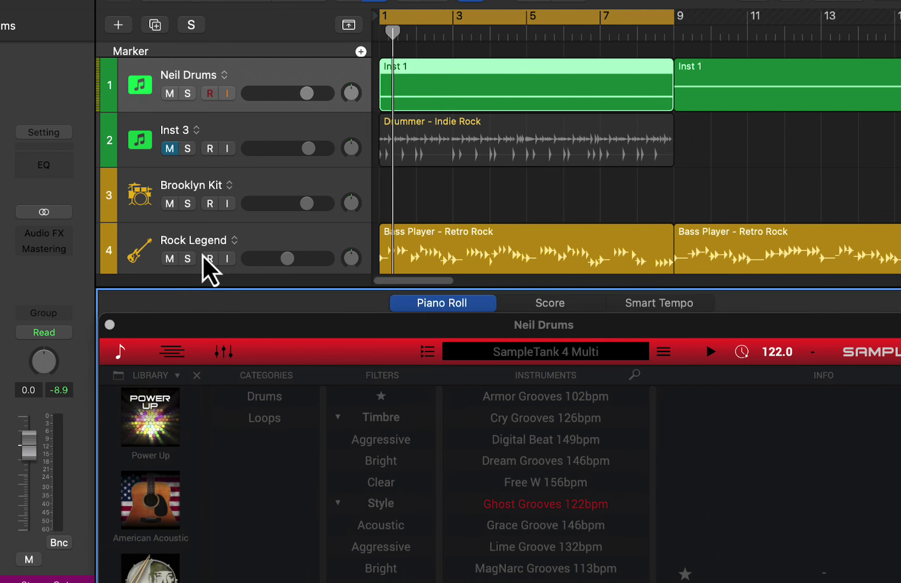
- Close SampleTank and move the Rock Legend bass track up to second position, under Neil Drums
click(110, 324)
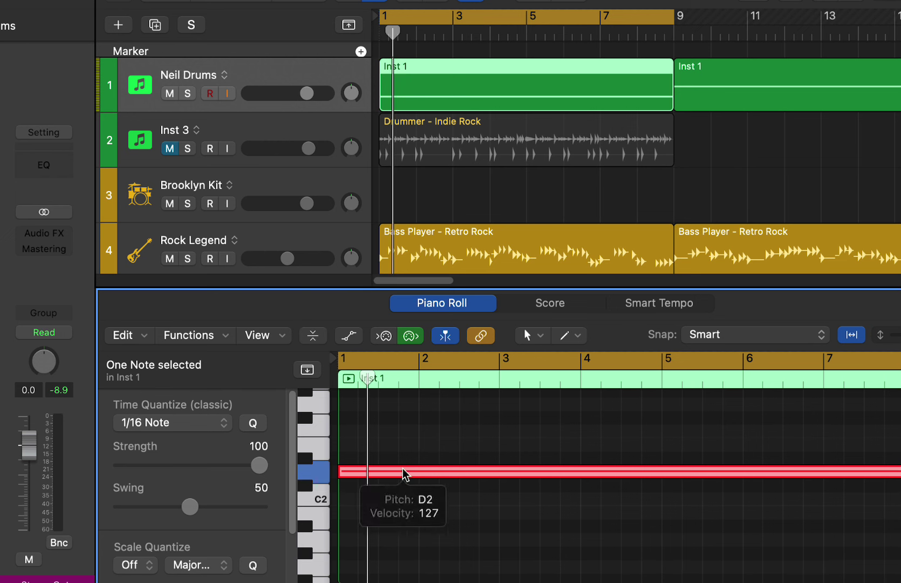
drag(299, 241, 288, 96)
scroll(377, 165, up, 2)
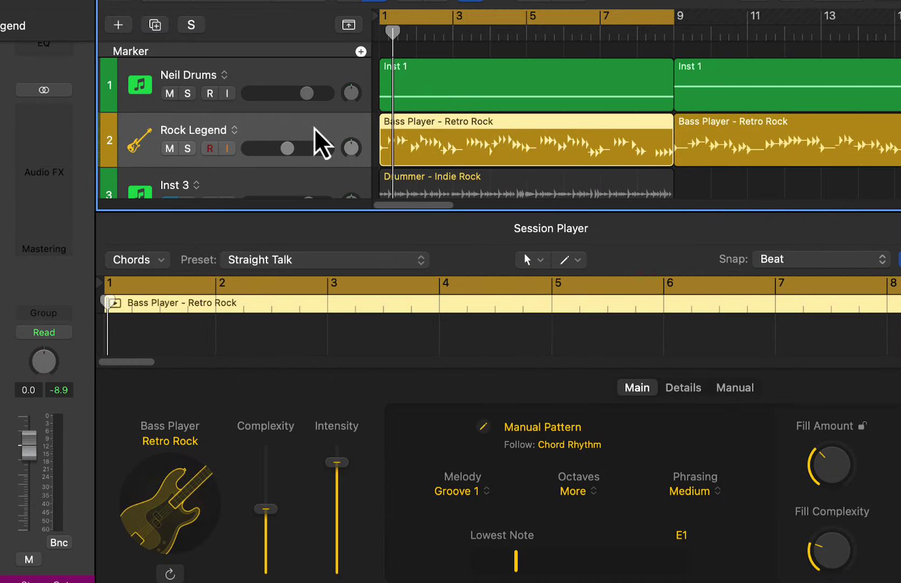
- Turn off the bar 1–9 cycle and play the arrangement from bar 1
click(402, 19)
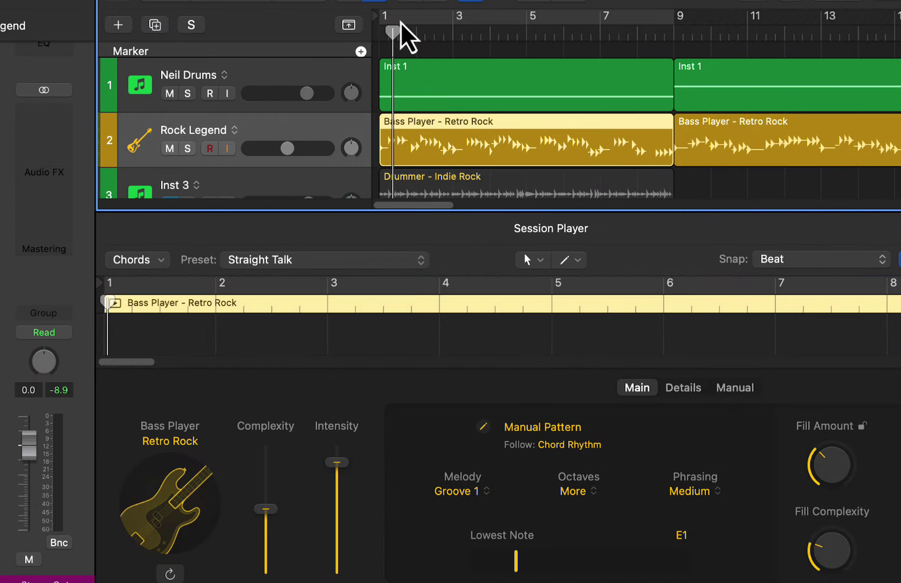
key(Return)
key(space)
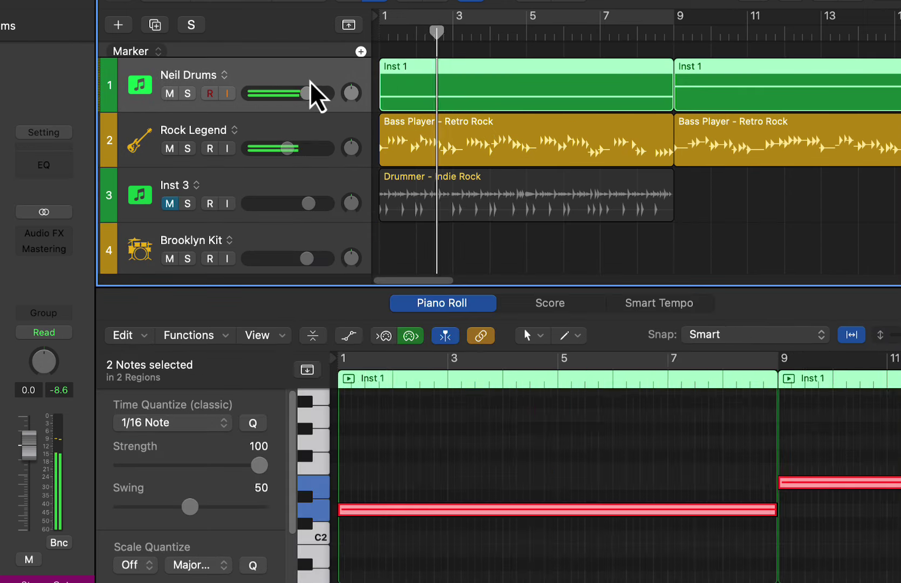
- View the Neil Drums trigger notes and set a cycle range over bars 9–17
click(308, 84)
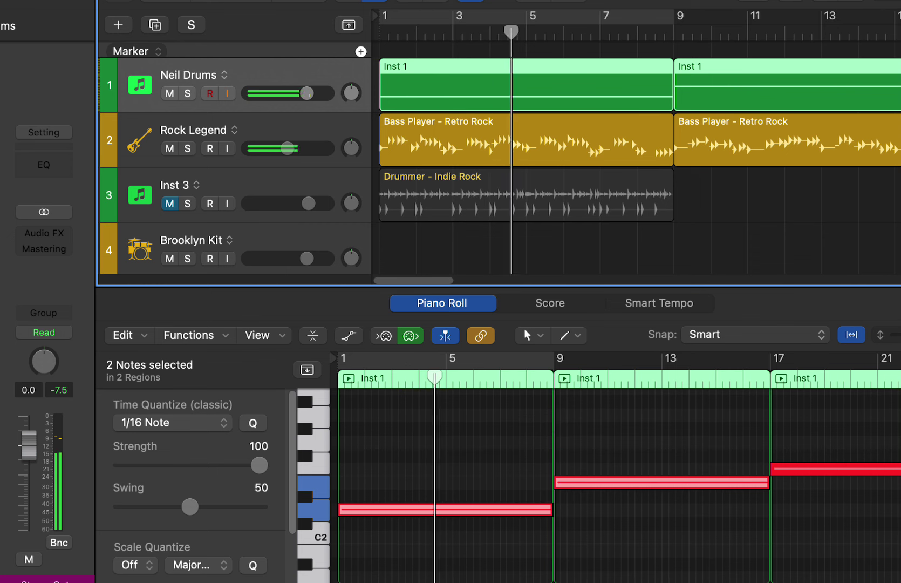
scroll(489, 575, down, 3)
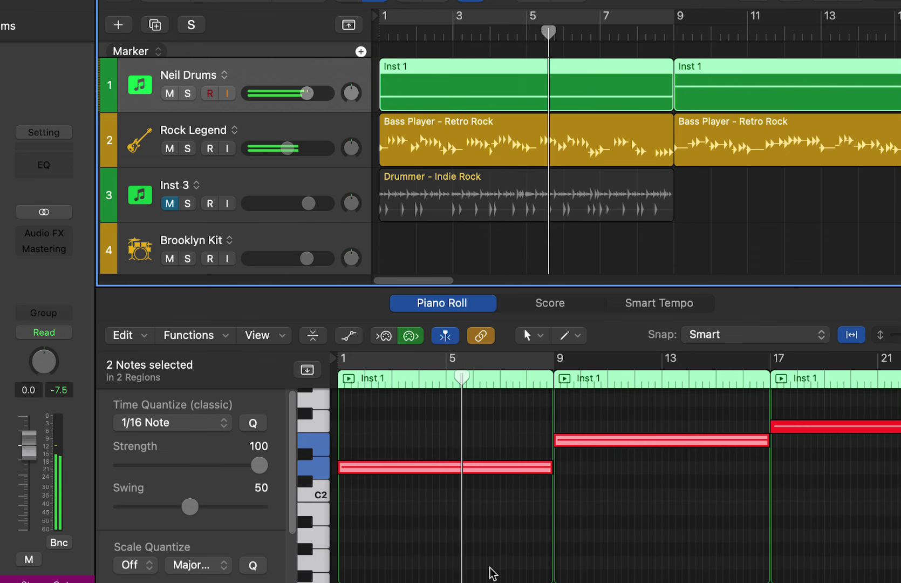
scroll(492, 573, up, 2)
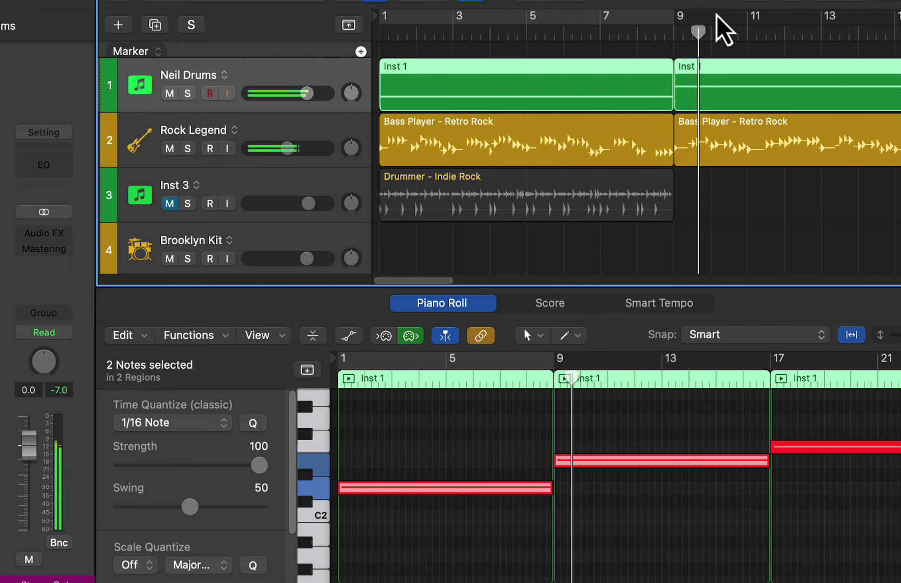
drag(681, 19, 898, 56)
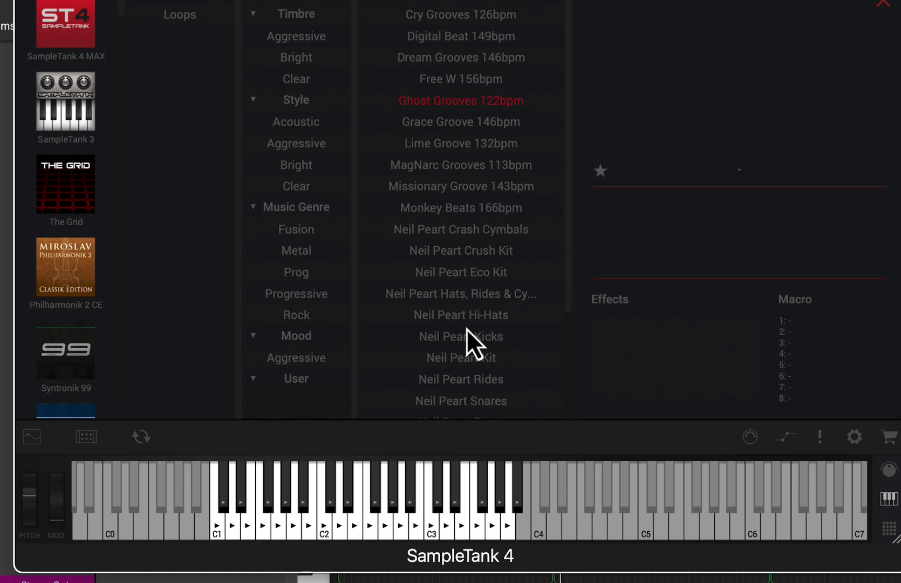
- Audition three more Neil Peart groove notes, then move the SampleTank window down over the tracks
click(253, 525)
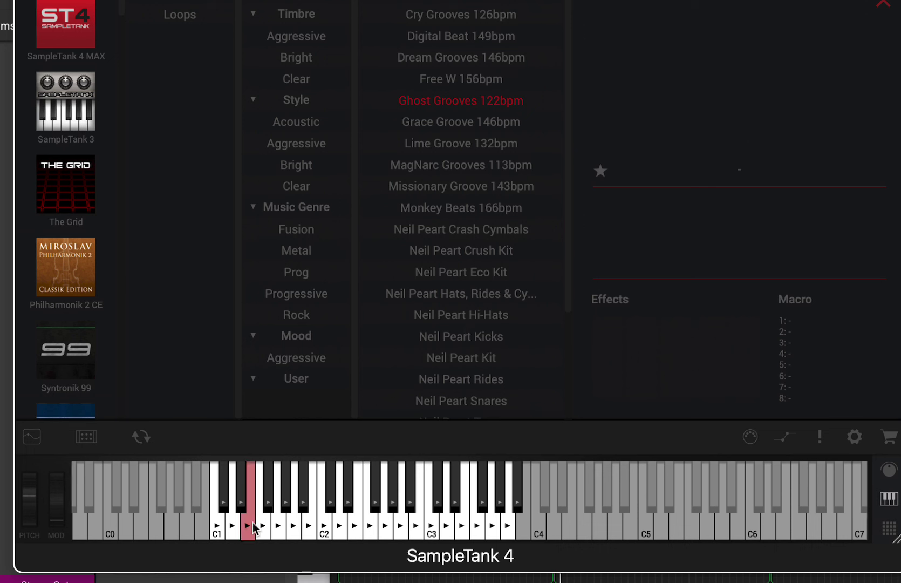
click(364, 529)
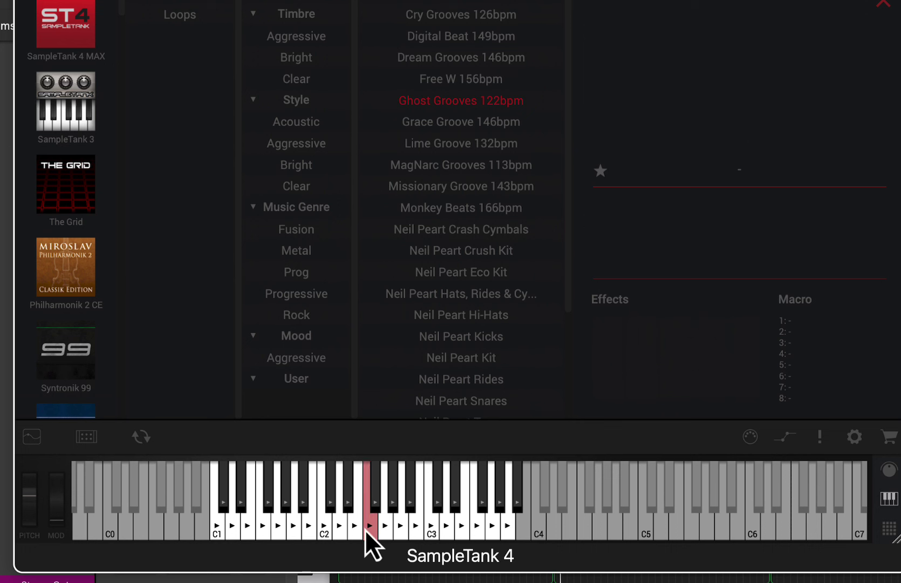
click(462, 530)
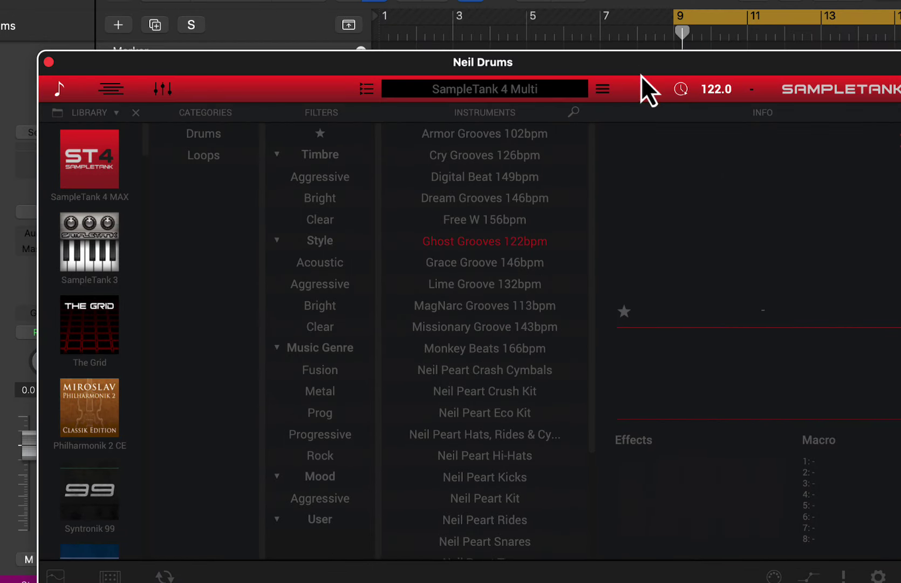
drag(641, 76, 647, 205)
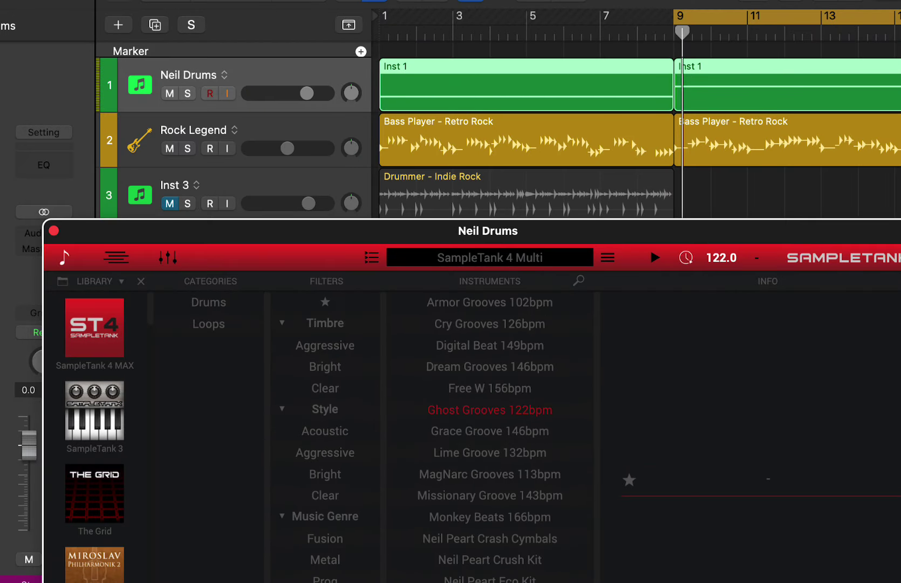
- Play and stop the bar 9–17 loop, then raise the SampleTank window to show its keyboard
key(space)
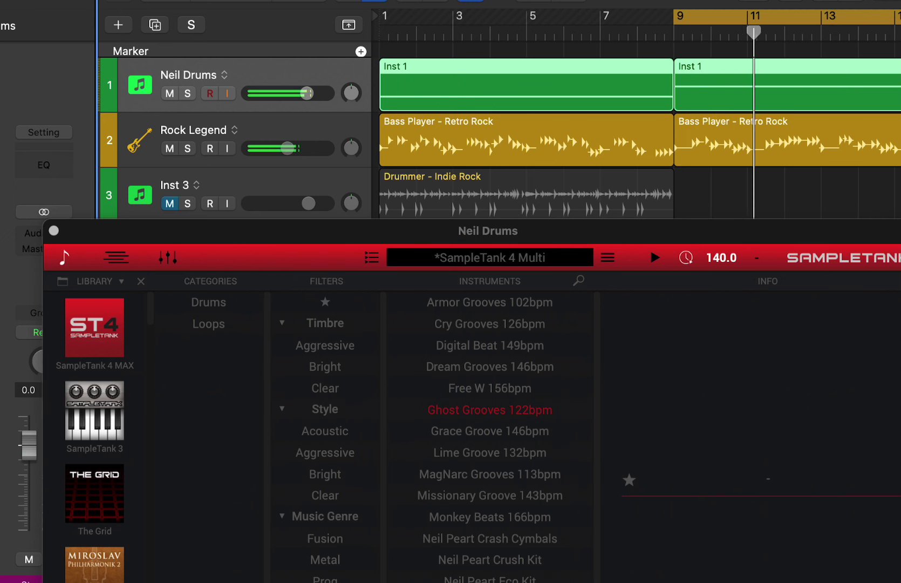
key(space)
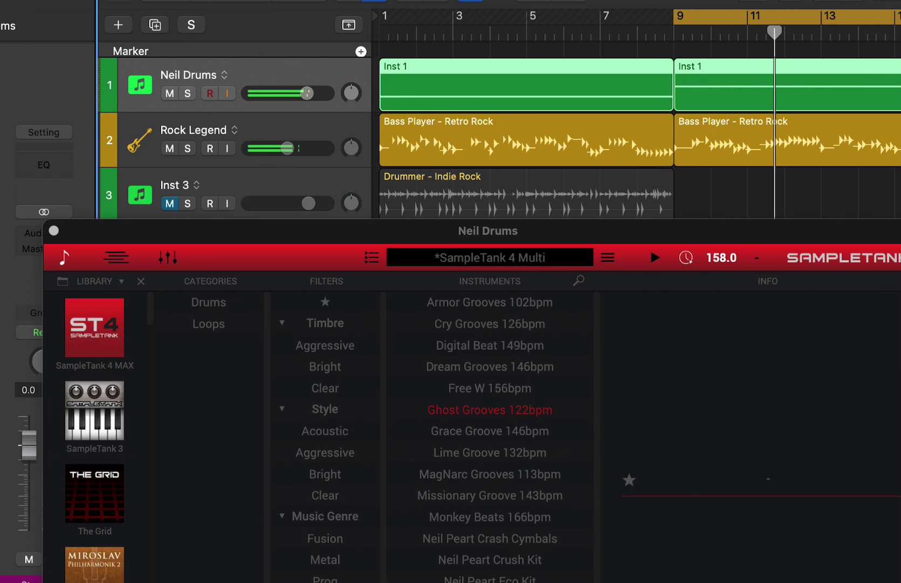
drag(497, 240, 475, 0)
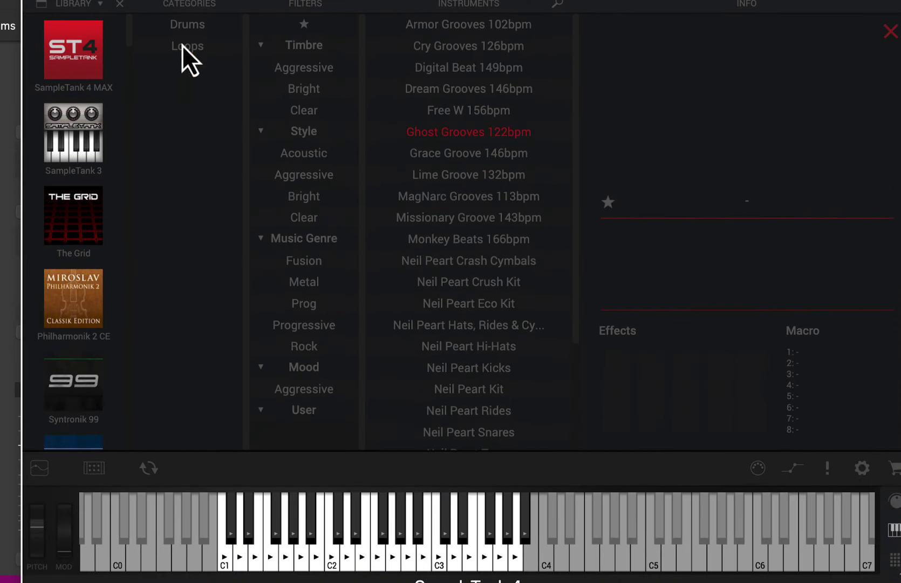
- Set the Ghost Grooves 122bpm element's playback type to STRETCH in its edit settings
click(43, 474)
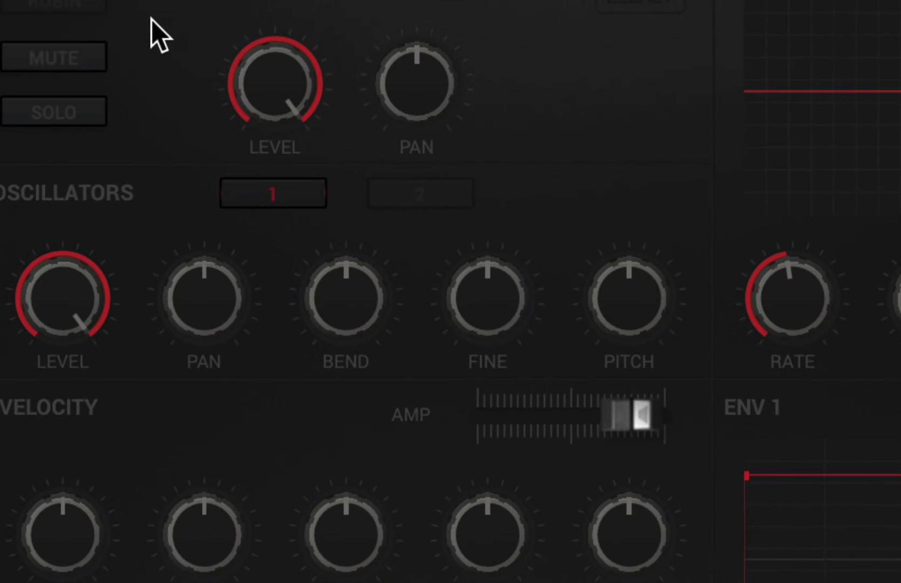
click(426, 5)
click(60, 133)
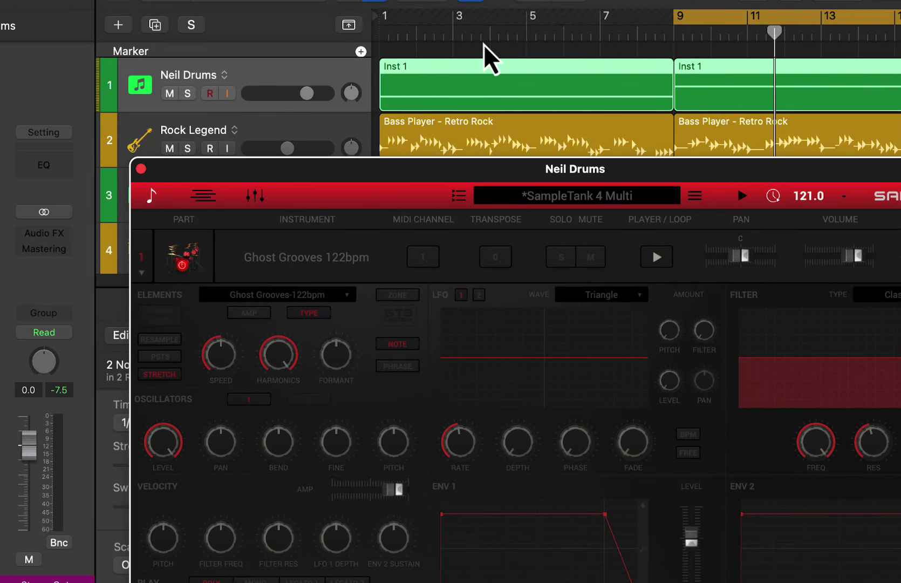
- Play, stop and replay from bar 9 to hear the stretched groove, then raise SampleTank to show its keyboard
key(space)
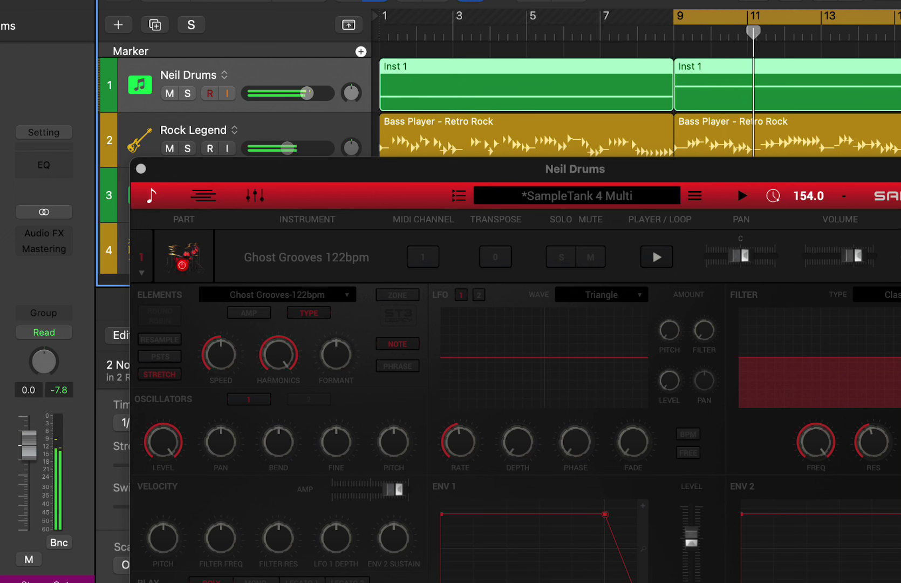
key(space)
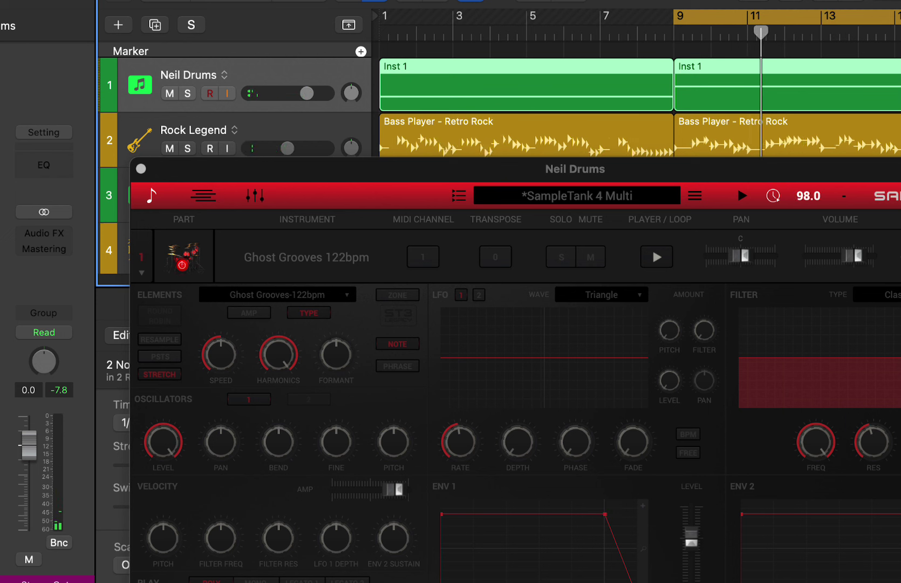
key(space)
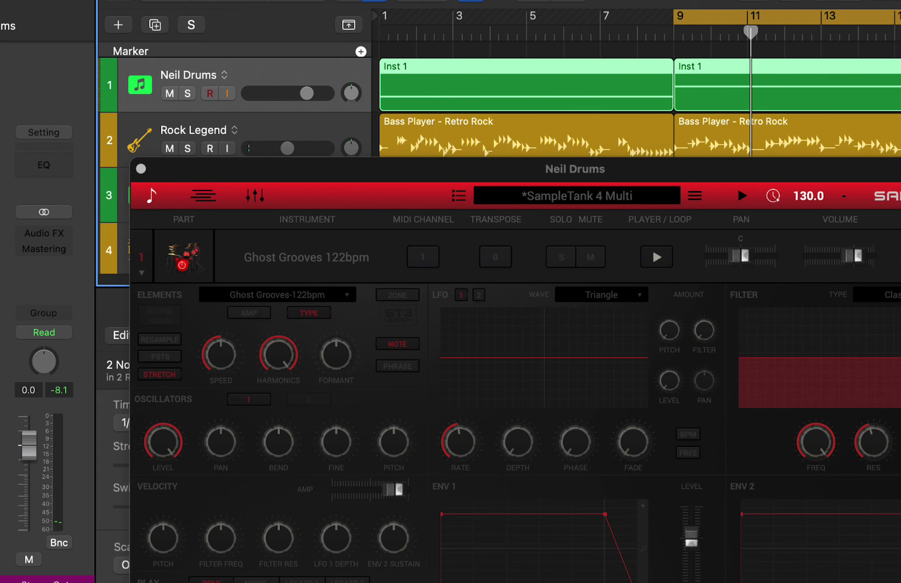
drag(571, 180, 482, 0)
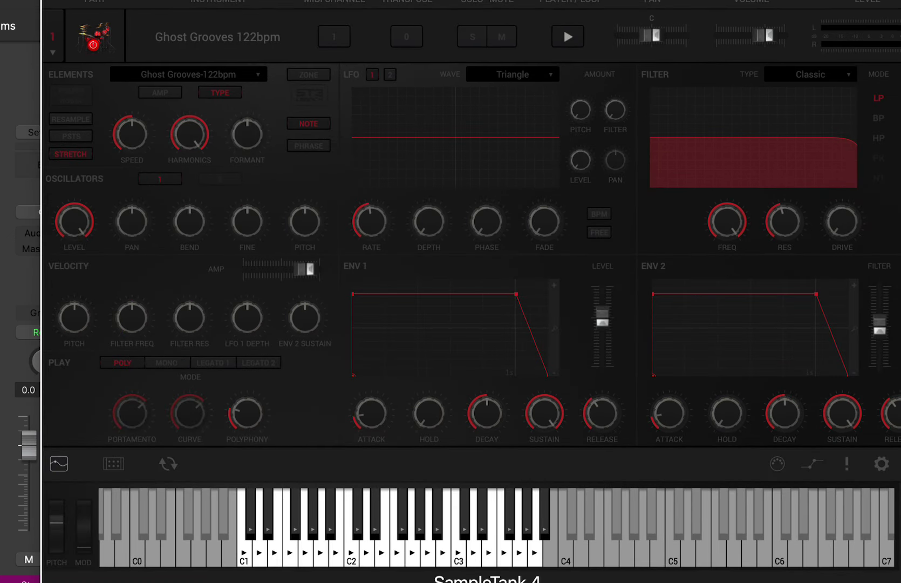
- Close the plug-in window, select Inst 3, and set a cycle range from bar 1 to 9
key(super+w)
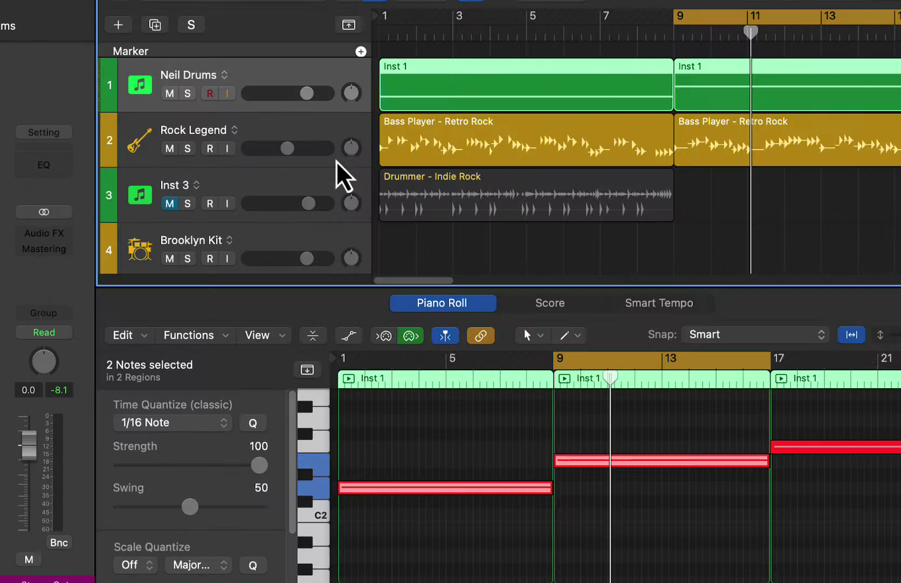
click(291, 195)
drag(385, 28, 678, 33)
- Open Inst 3's SampleTank window and select the Neil Peart Drums library
key(v)
drag(424, 126, 189, 0)
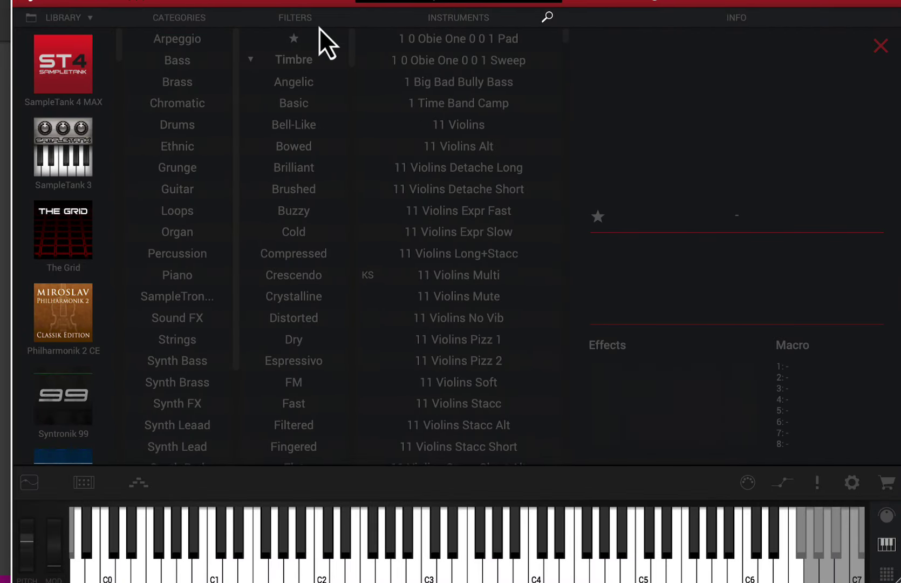
scroll(93, 249, down, 15)
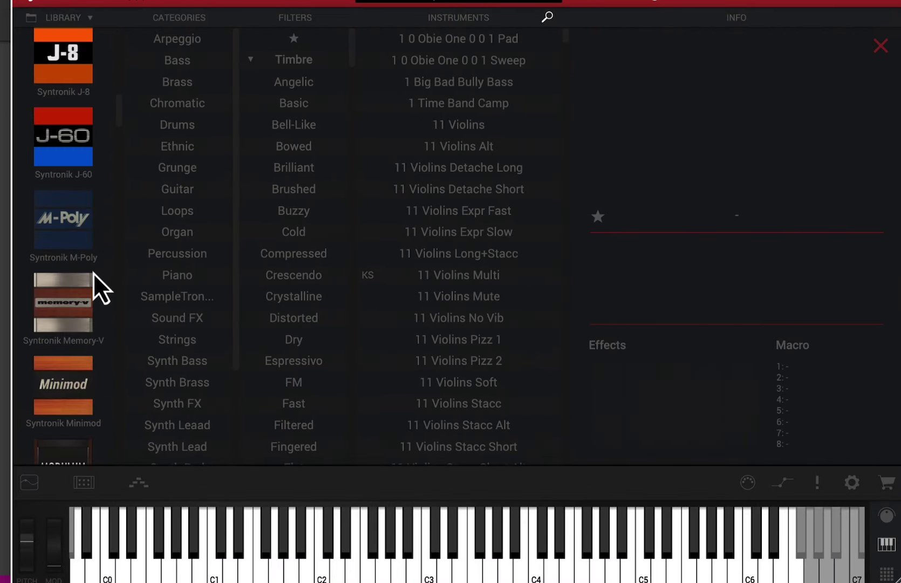
scroll(89, 356, down, 8)
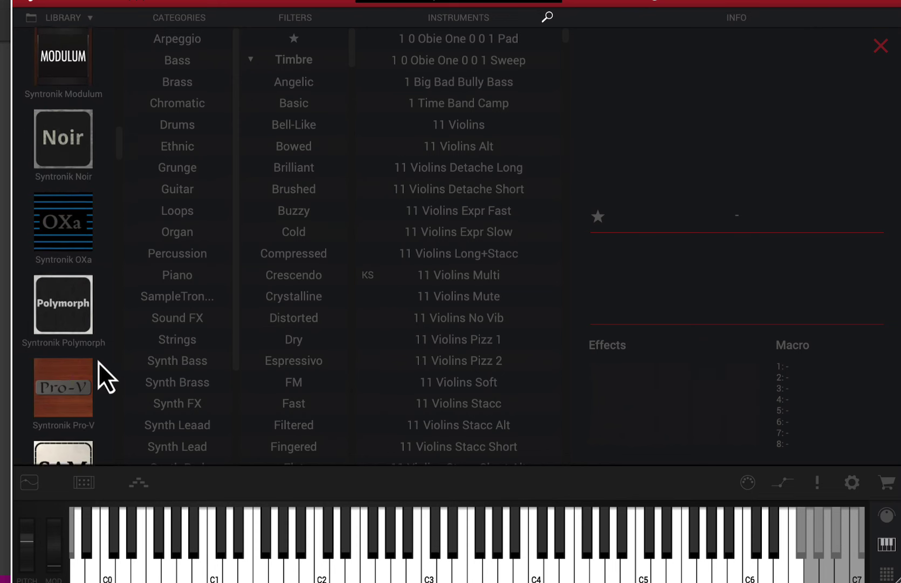
scroll(97, 362, down, 20)
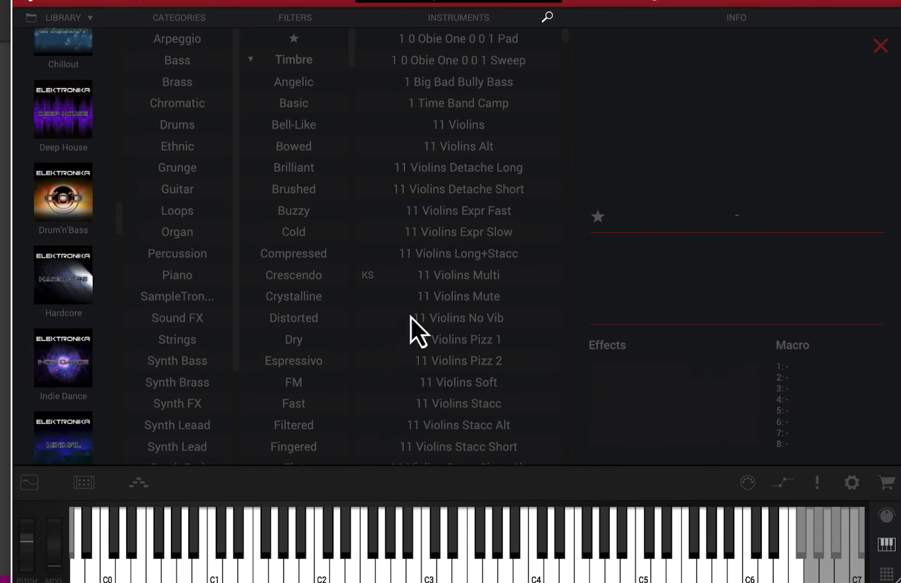
click(63, 334)
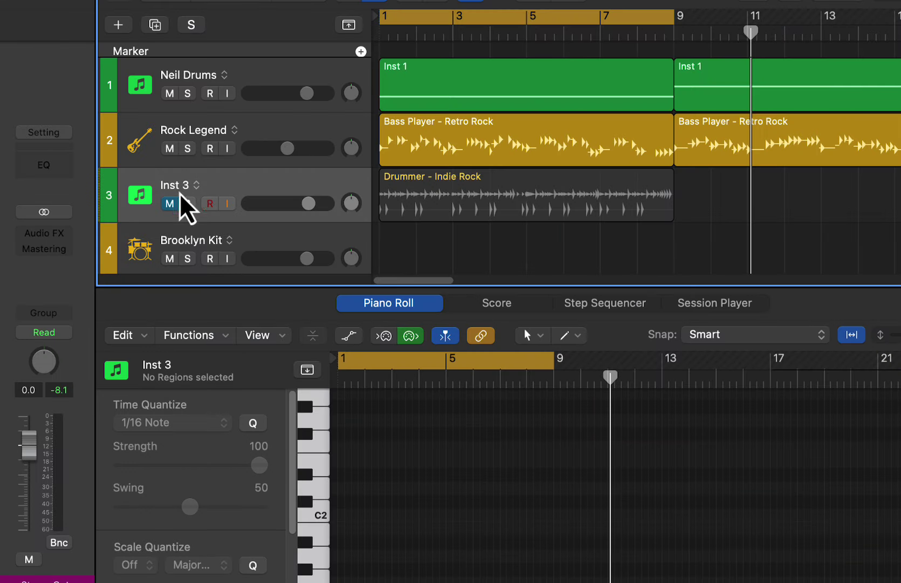
- Unmute Inst 3, mute Neil Drums, and close the Drummer region's lower editor pane
click(170, 203)
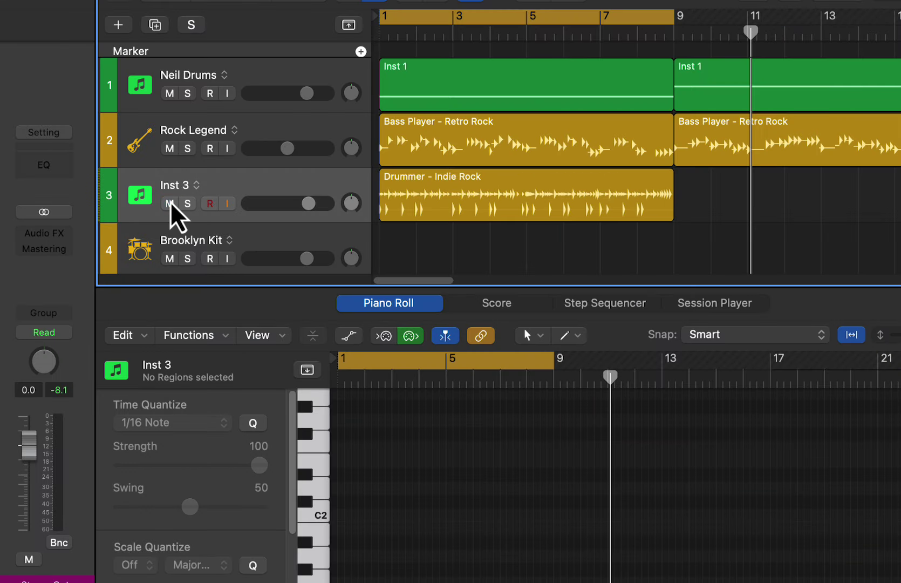
click(170, 148)
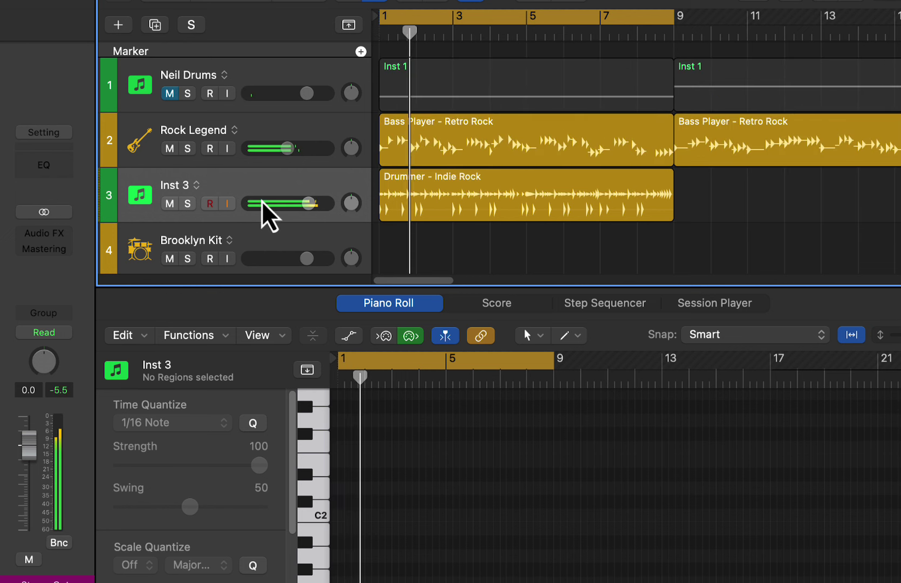
click(282, 191)
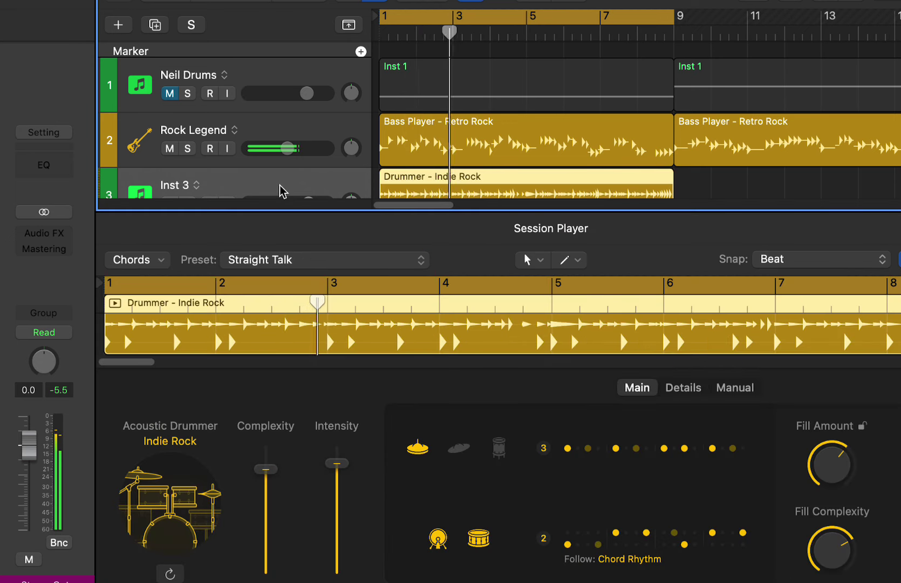
key(x)
key(x)
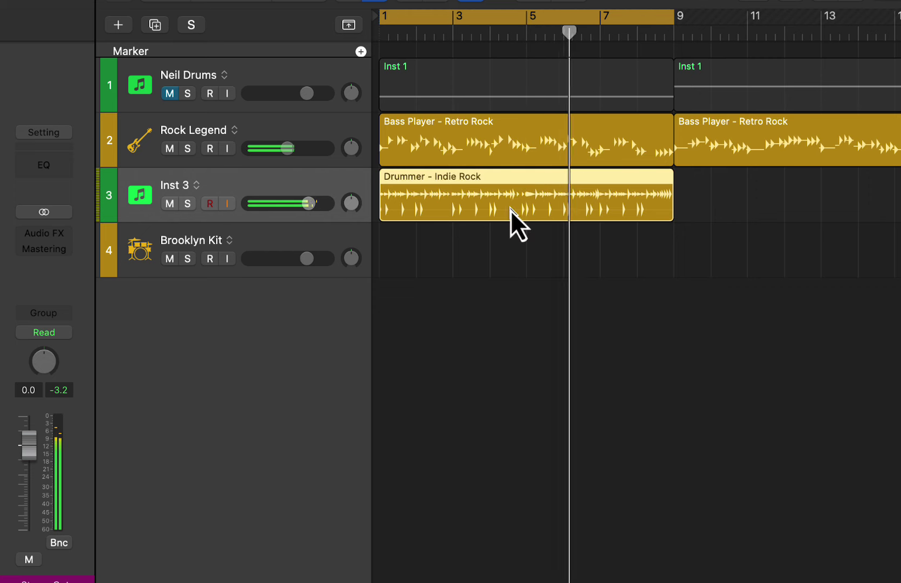
- Nudge the Rock Legend bass volume fader up to about -3.8 dB
drag(277, 152, 305, 150)
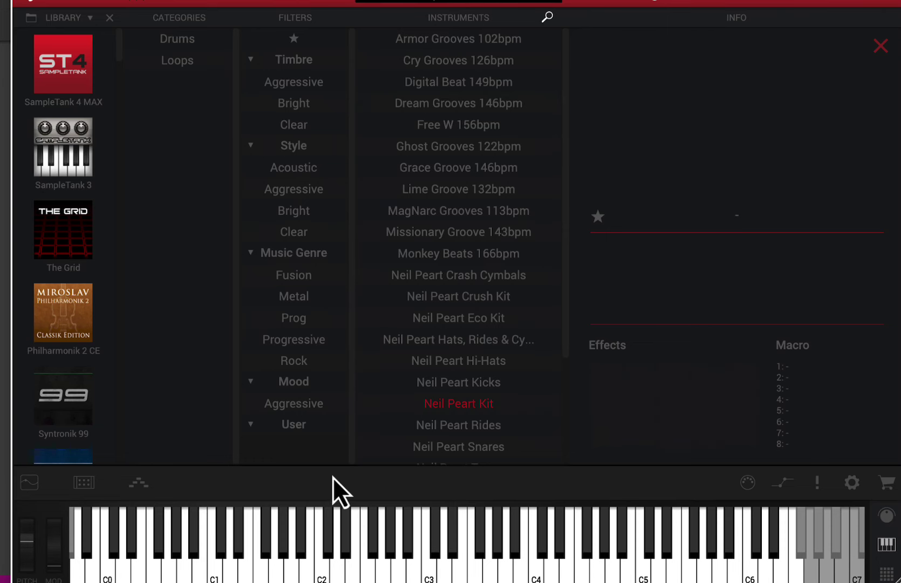
- Audition Neil Peart Kit sounds from C2 down the on-screen keyboard, then C6
click(320, 578)
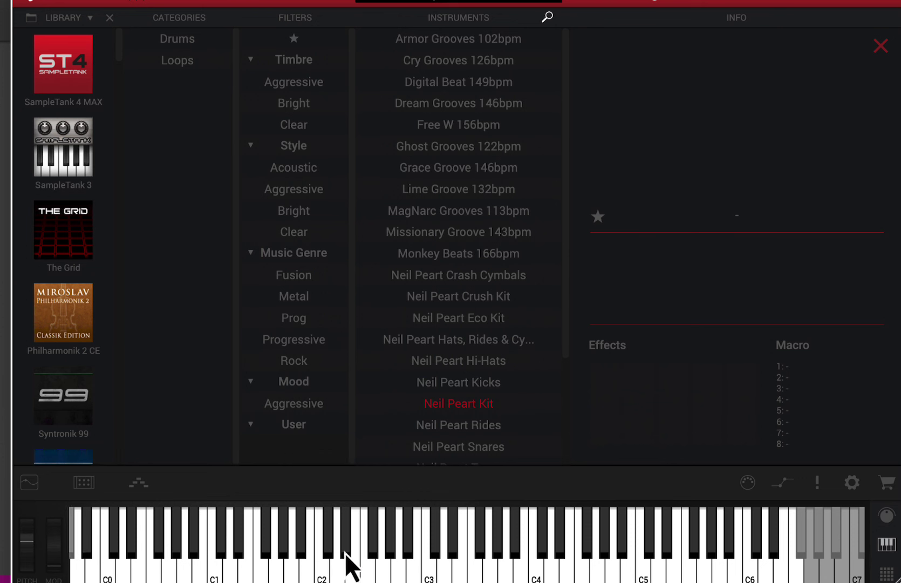
click(381, 577)
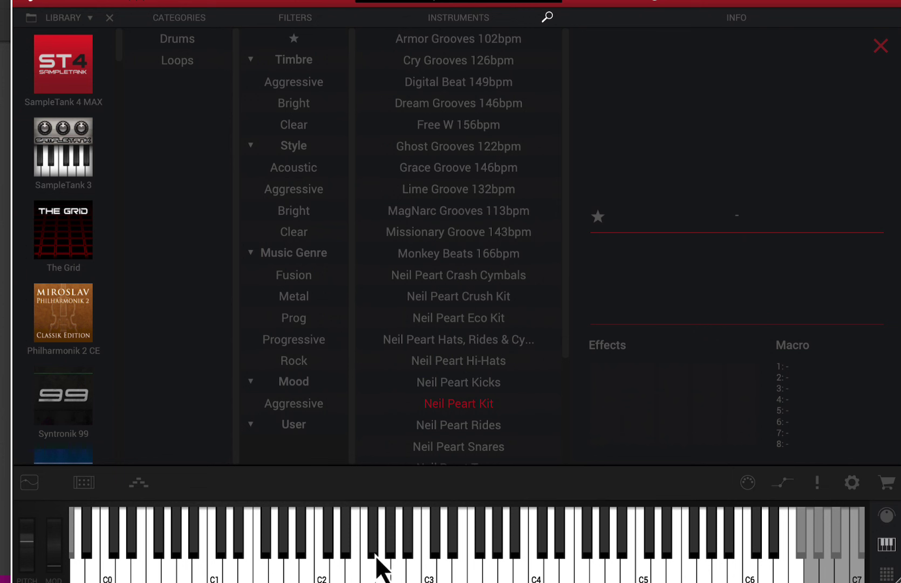
click(321, 571)
click(306, 572)
click(275, 572)
click(260, 575)
click(244, 576)
click(183, 577)
click(167, 577)
click(137, 578)
click(107, 576)
click(752, 575)
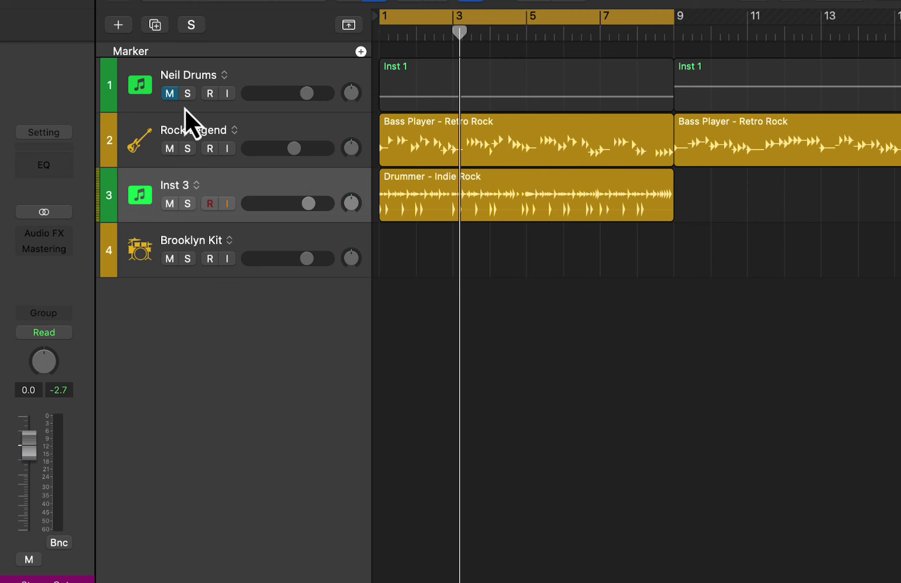
- Select the Neil Drums track and open SampleTank's instrument browser for its loaded groove
click(302, 76)
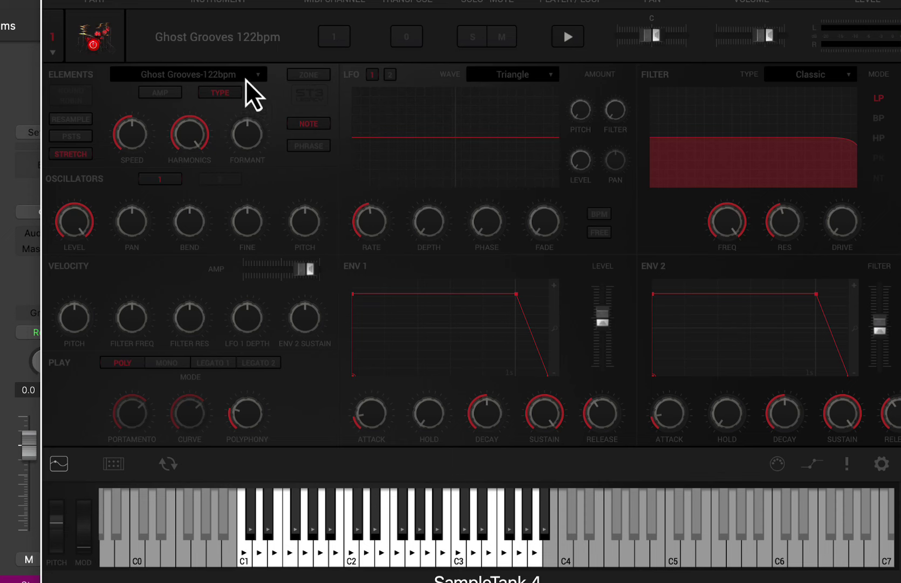
click(208, 40)
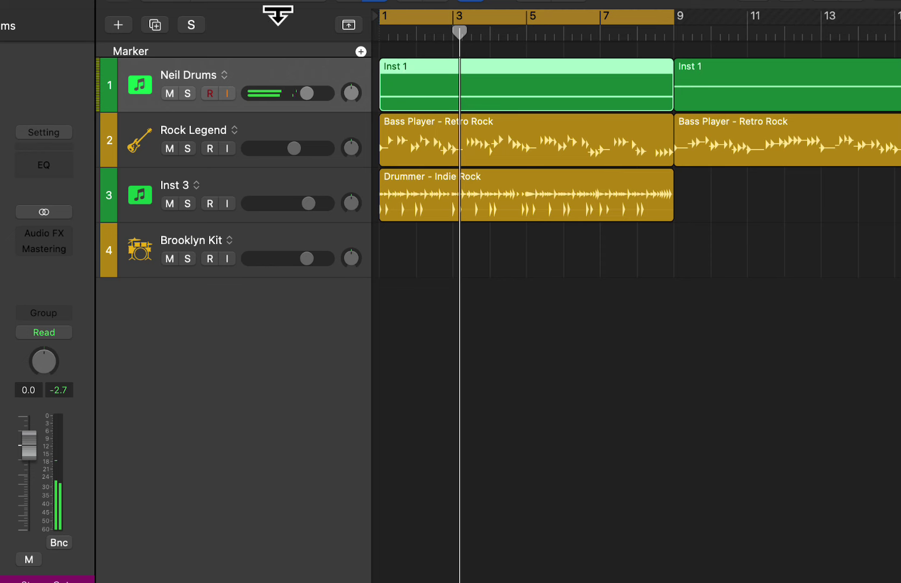
- Mute Inst 3 and Rock Legend, cycle bars 9–17, and play Neil Drums alone
key(Return)
click(171, 203)
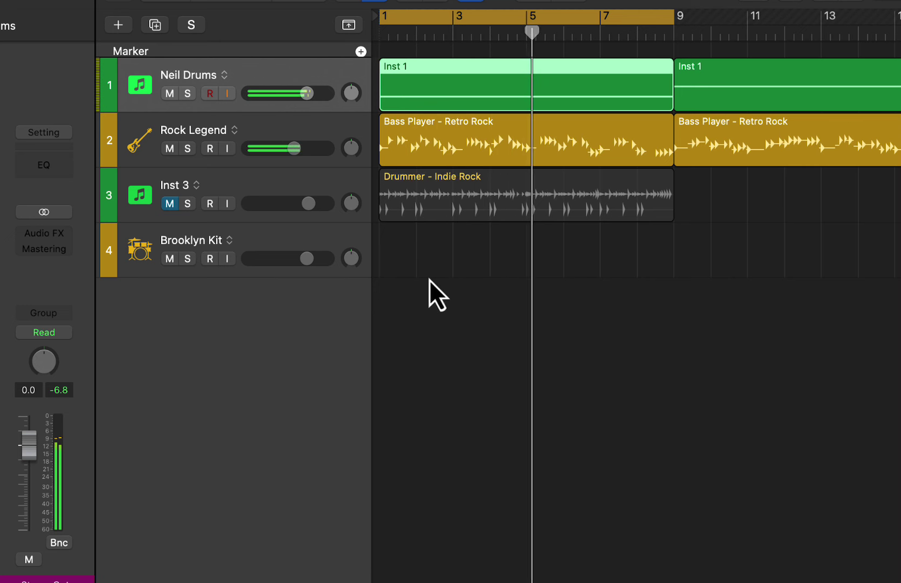
drag(688, 24, 900, 32)
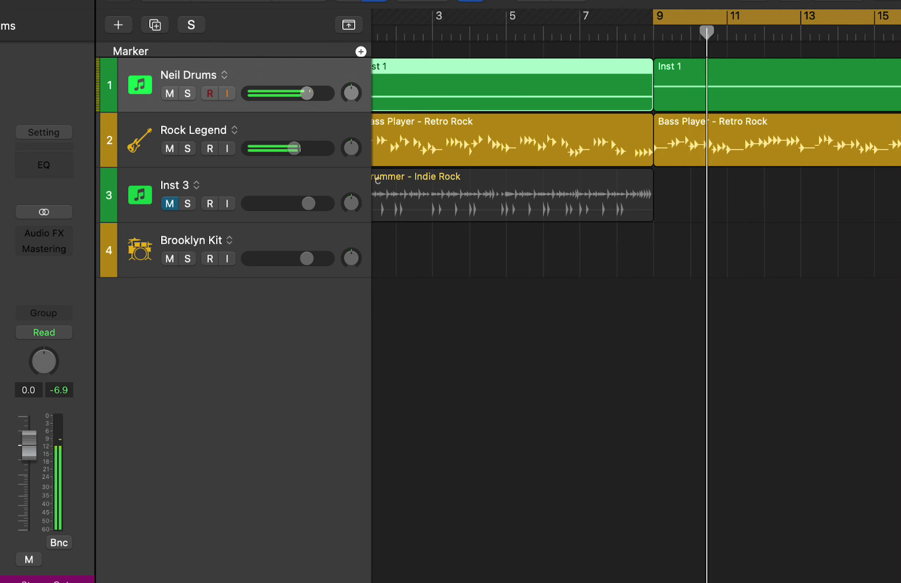
click(174, 151)
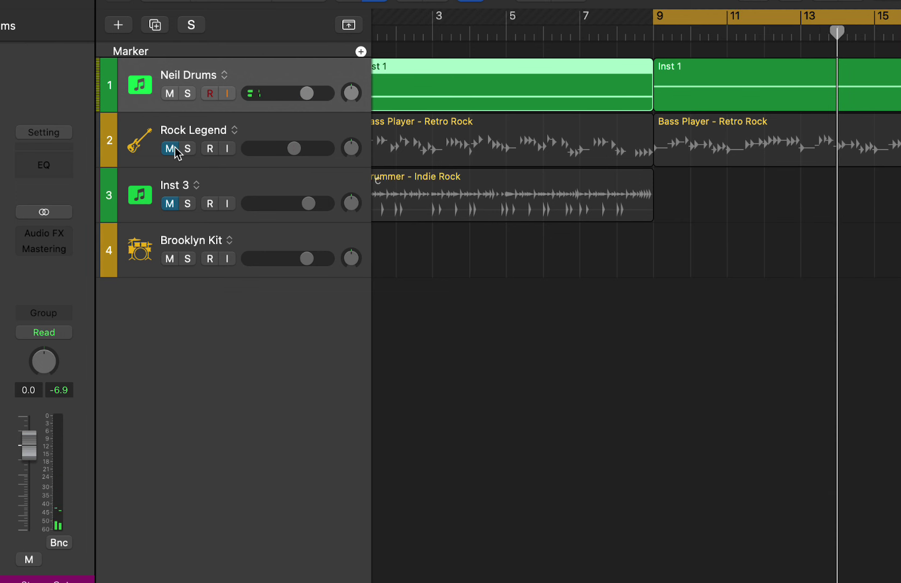
key(space)
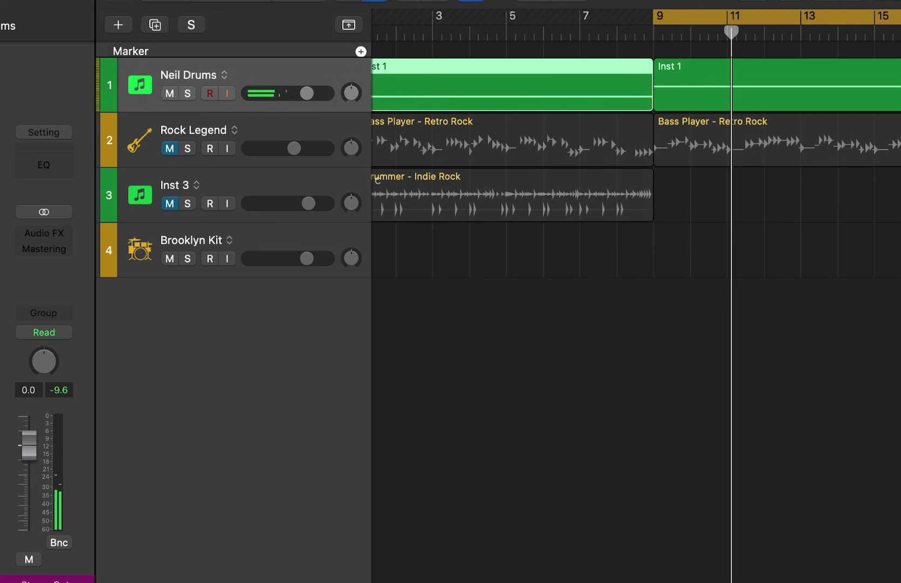
key(space)
key(space)
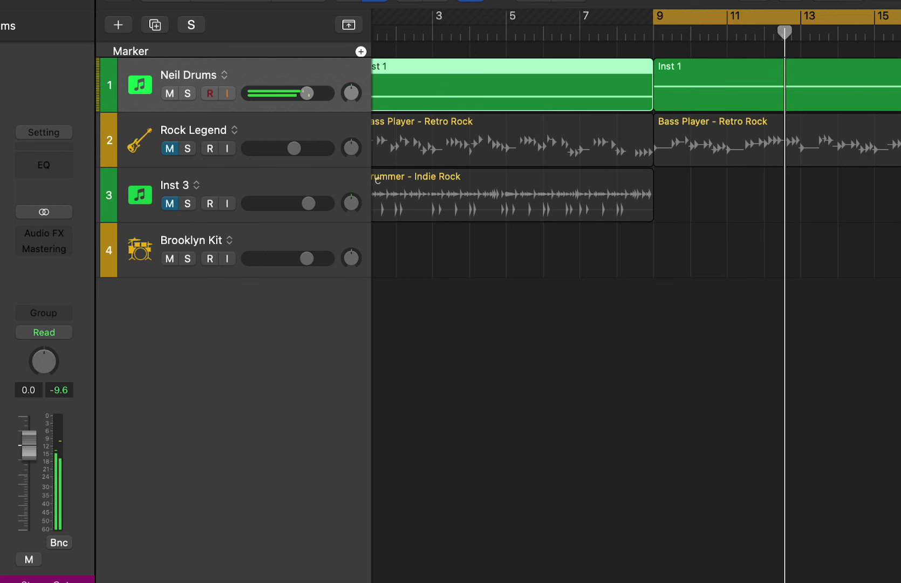
key(space)
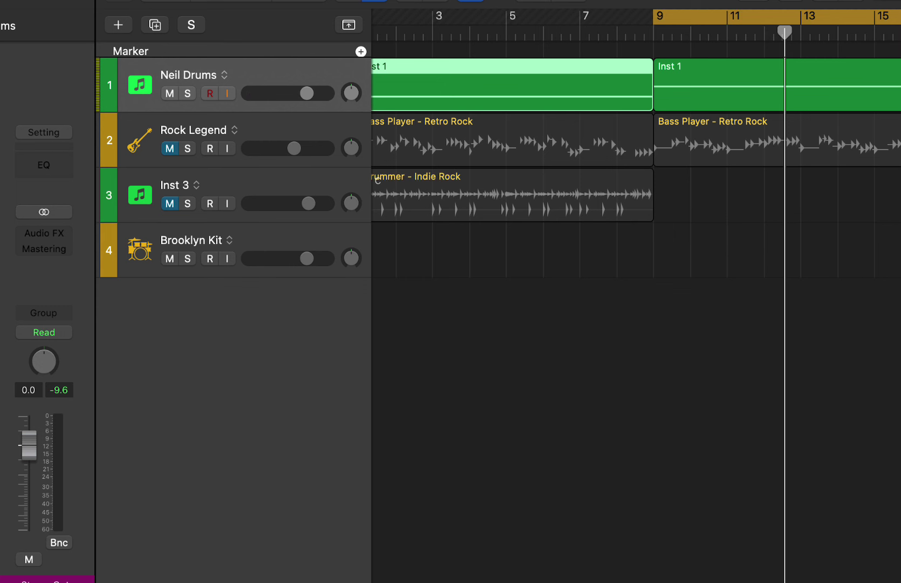
- Unmute and solo Inst 3, cycle bars 1–9, play, and select the Drummer - Indie Rock region
scroll(374, 578, left, 2)
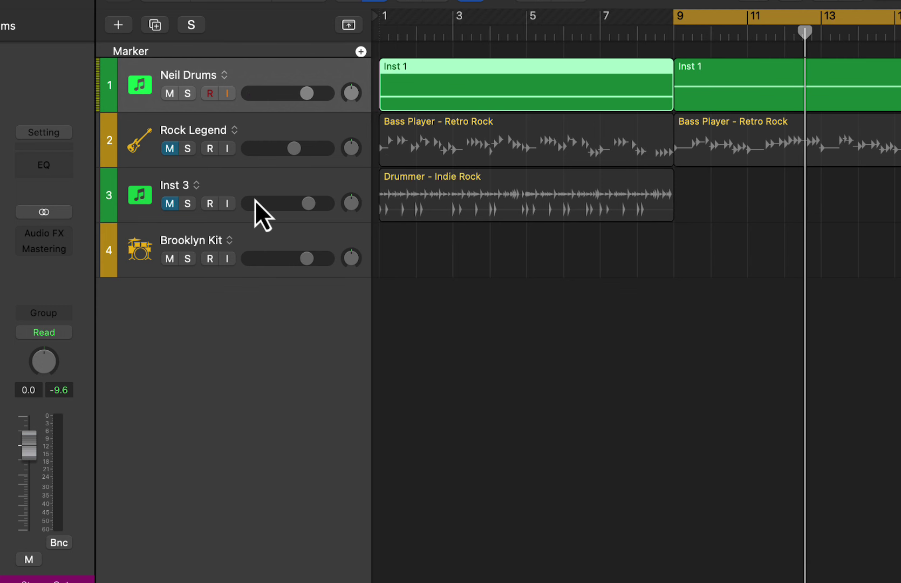
click(169, 206)
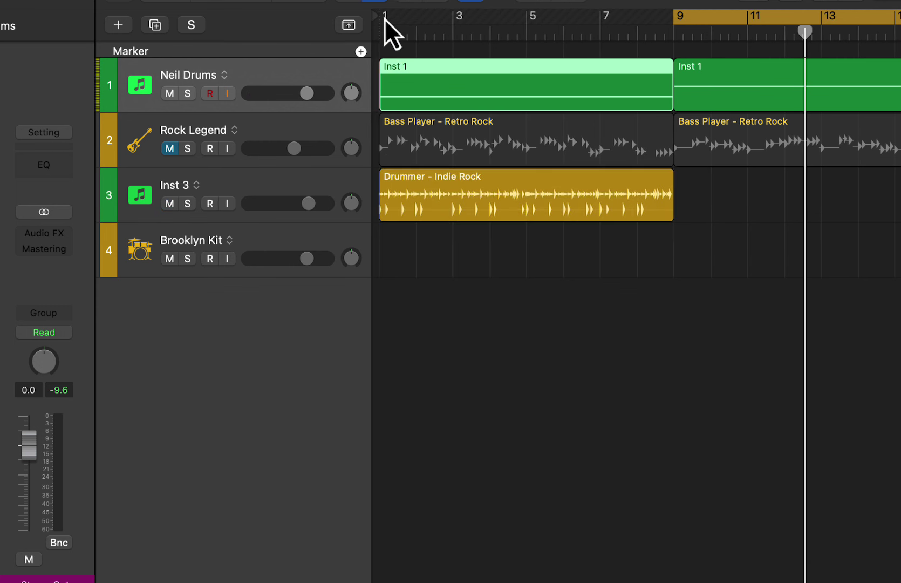
drag(399, 22, 669, 38)
click(187, 204)
key(space)
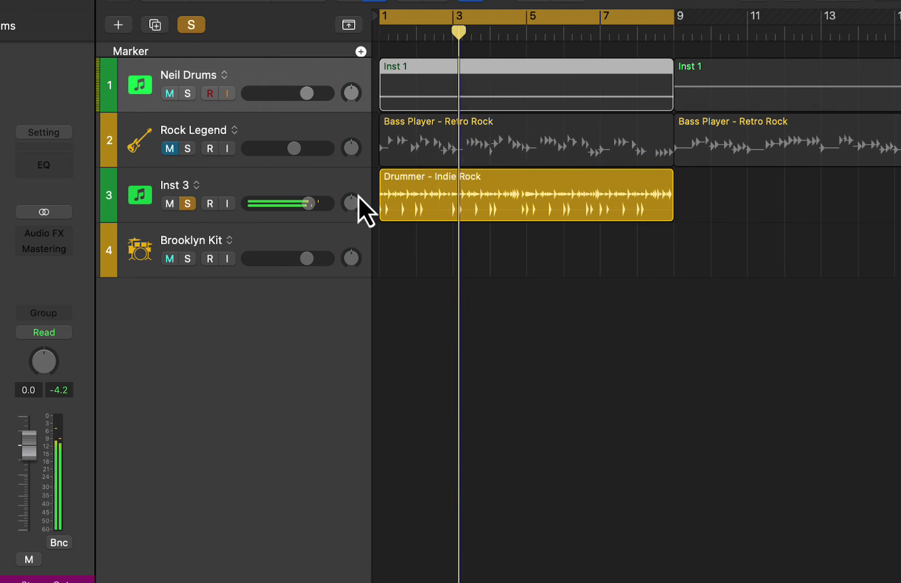
click(319, 186)
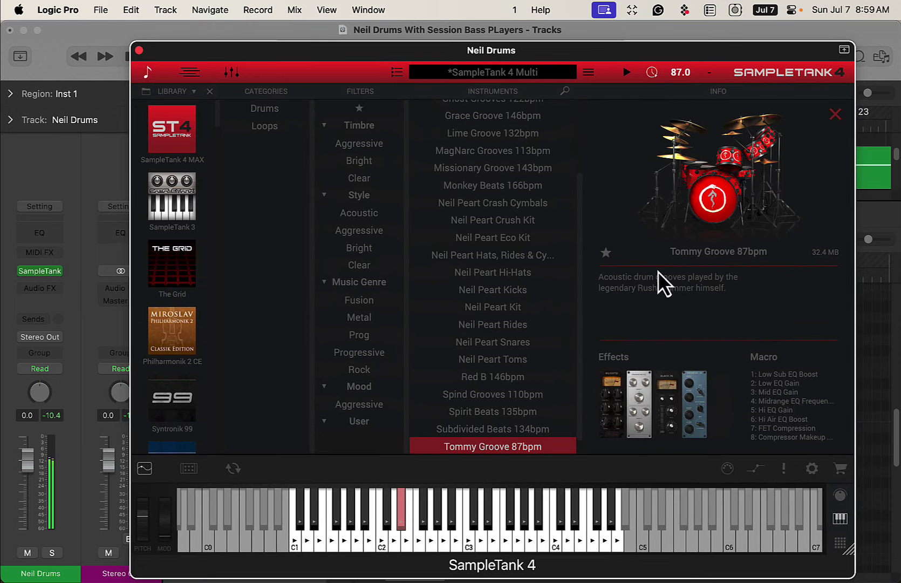
- Trigger the Tommy Groove 87bpm loop from a SampleTank keyboard key
click(401, 523)
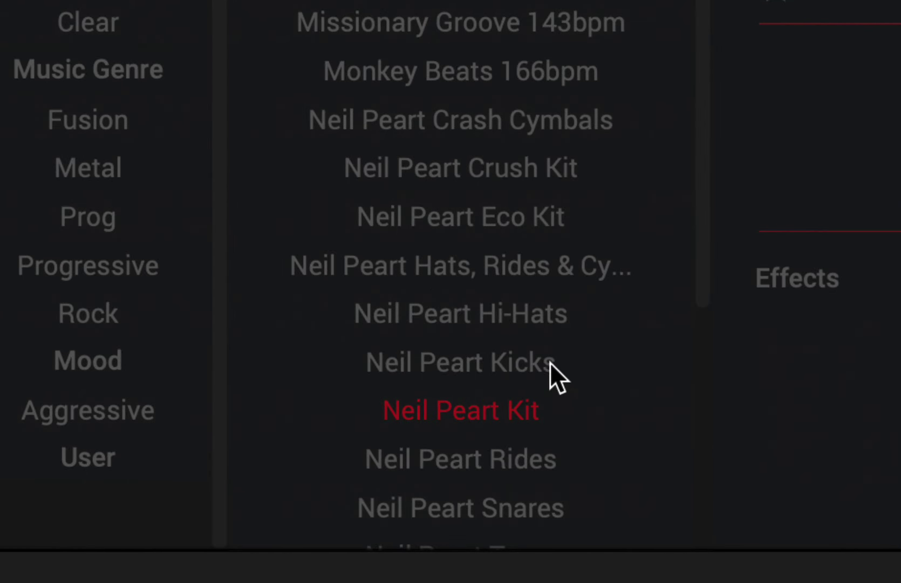
- Scroll down through the SampleTank preset list
scroll(549, 362, down, 5)
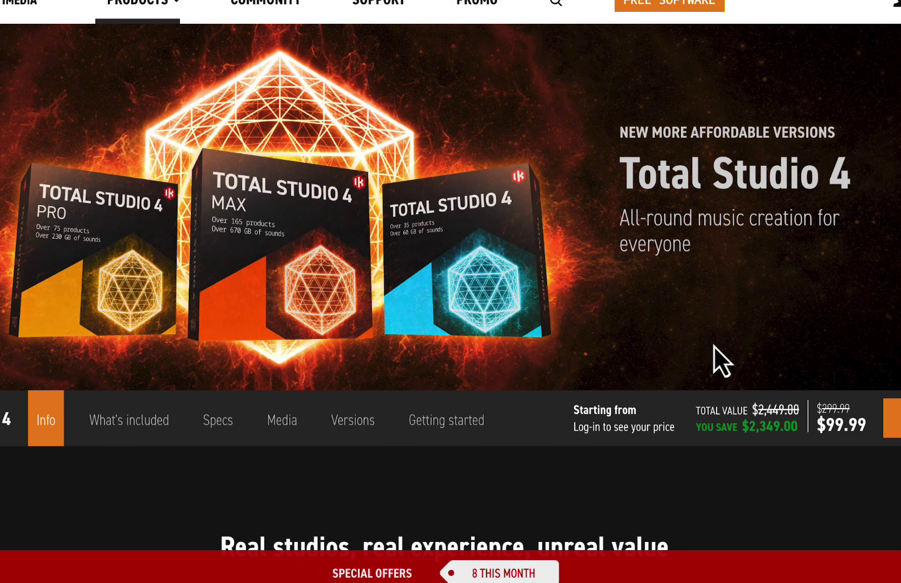
- Scroll the Total Studio 4 page past What's included to the Have a listen collage
scroll(714, 346, down, 6)
scroll(714, 346, down, 4)
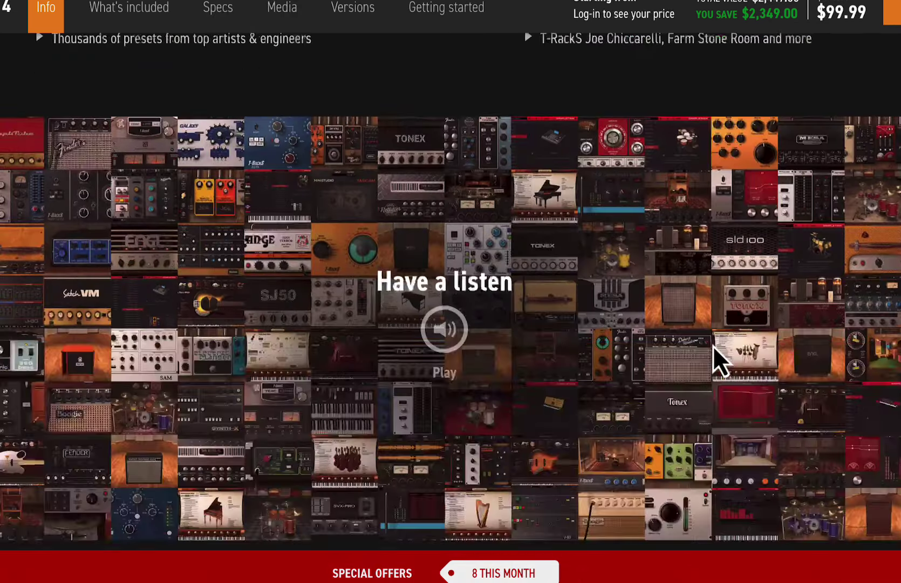